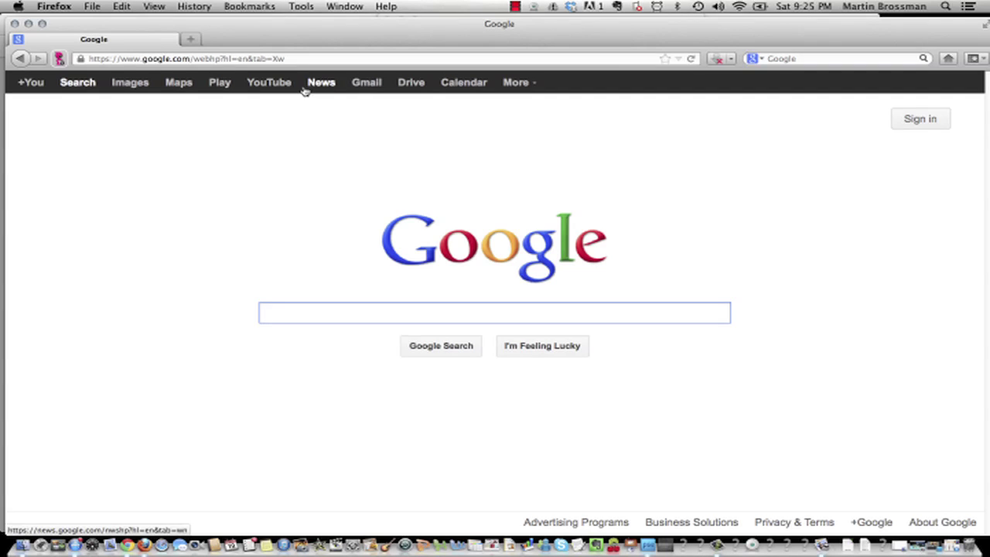
Step: Open Google Maps from the Google Search homepage
left_click(186, 85)
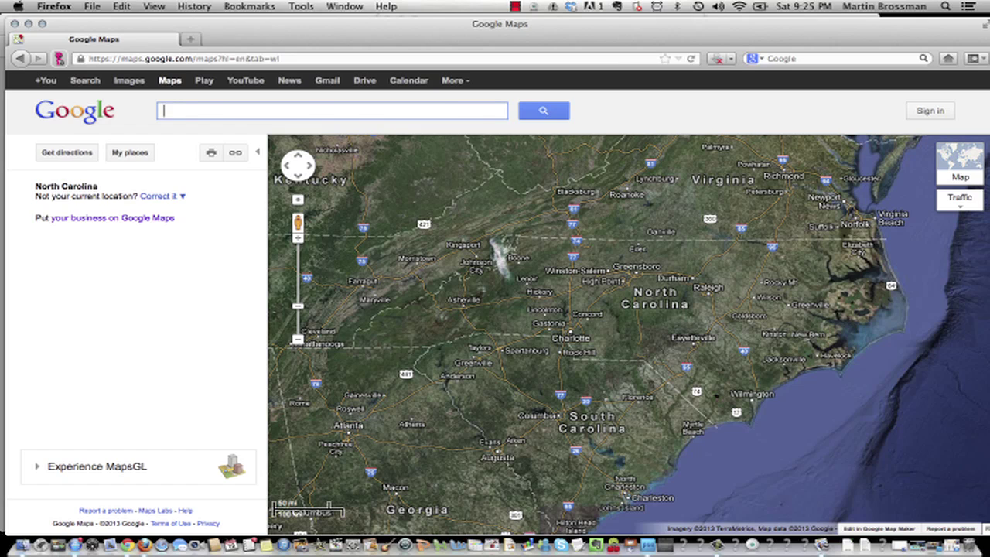
Step: Search Maps for 'Cafe on Main 38 Main Street Hamlet, NC 28345'
type("Cafe on Main 38 Main Street Hamlet, NC 283")
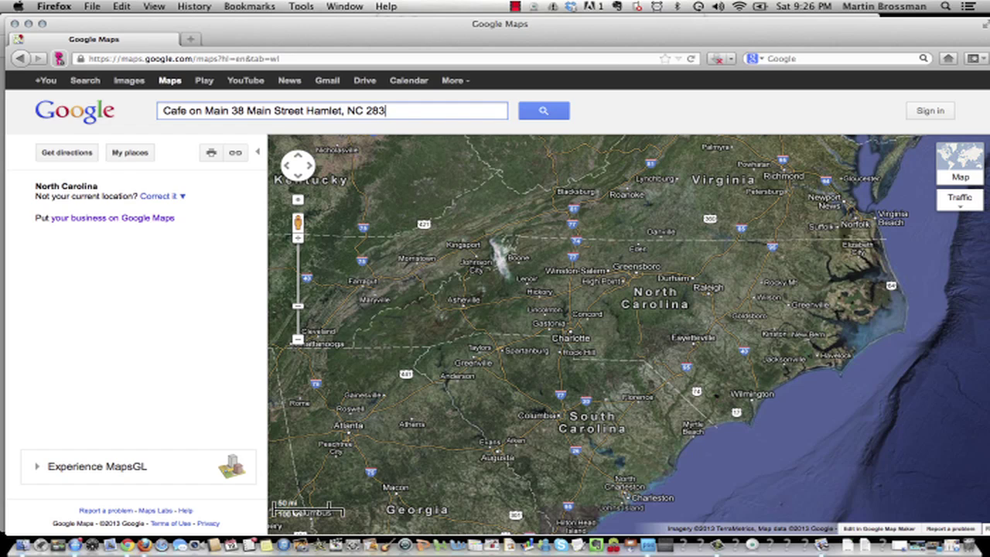
type("45")
left_click(229, 110)
left_click(559, 113)
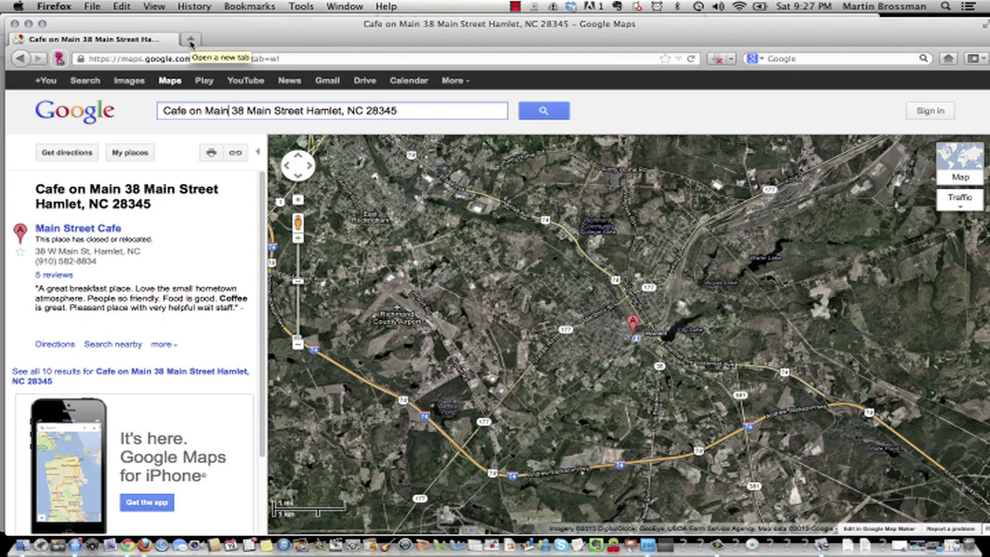
Step: Load local.google.com in a new browser tab
left_click(191, 43)
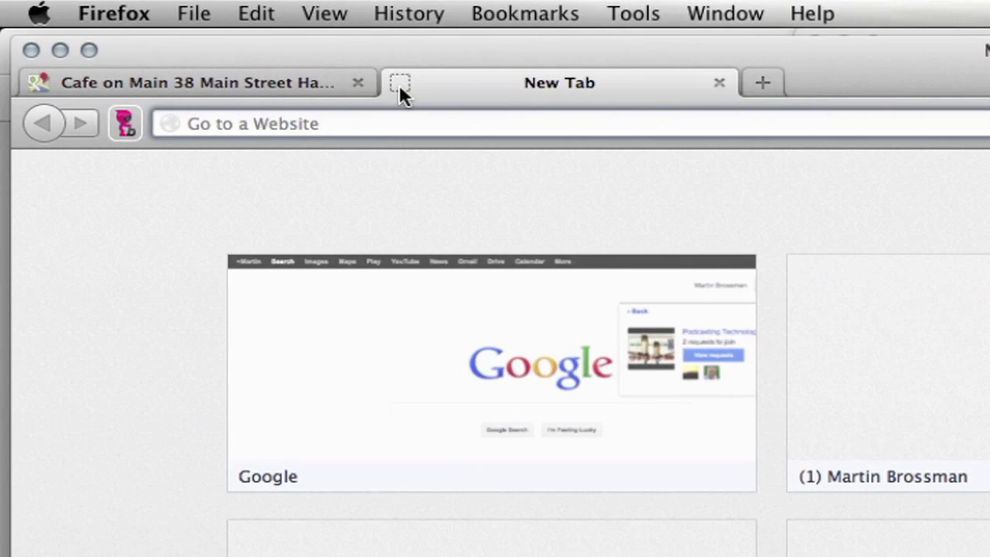
type("local.google.com/")
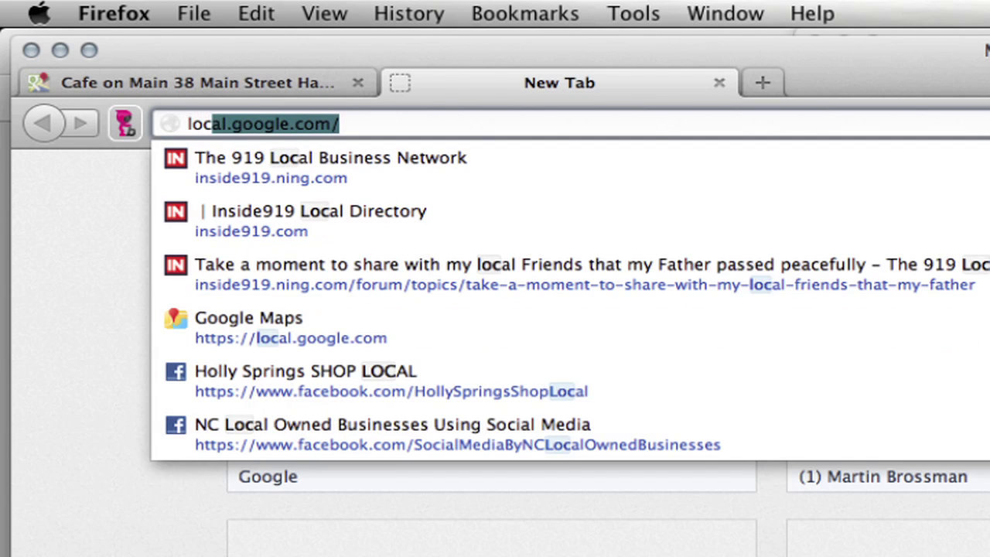
key("Return")
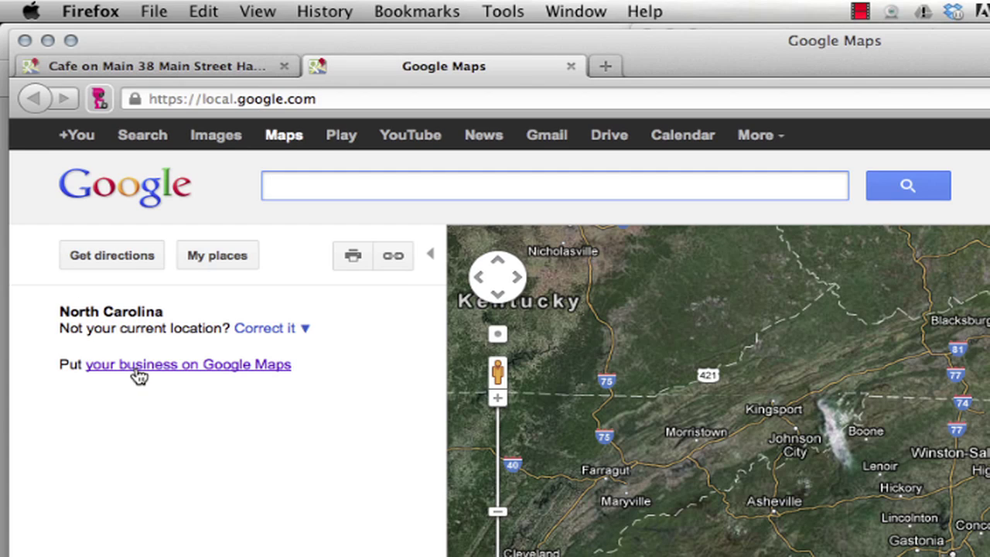
Step: Bring up the Places for Business sign-in page, then switch back to the Cafe on Main results tab
left_click(138, 375)
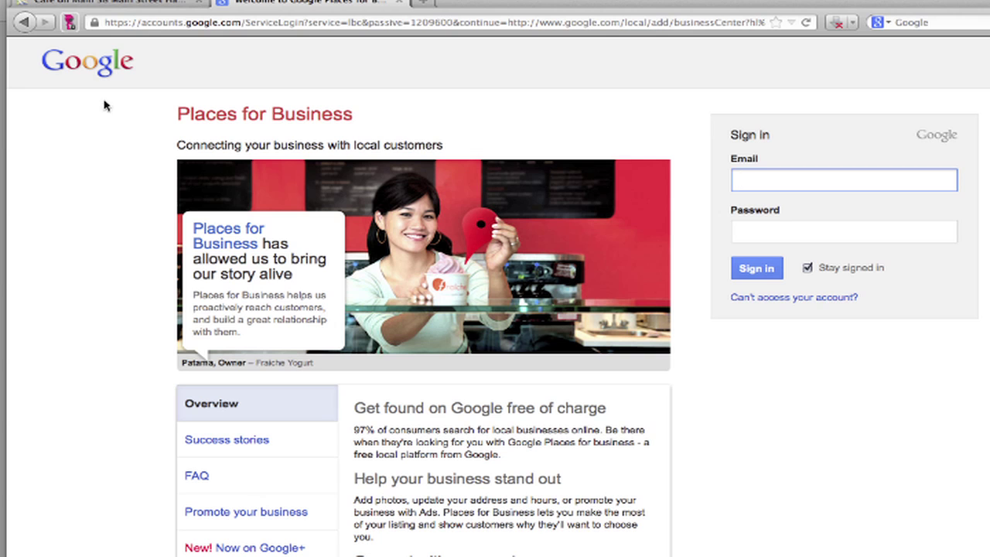
left_click(140, 3)
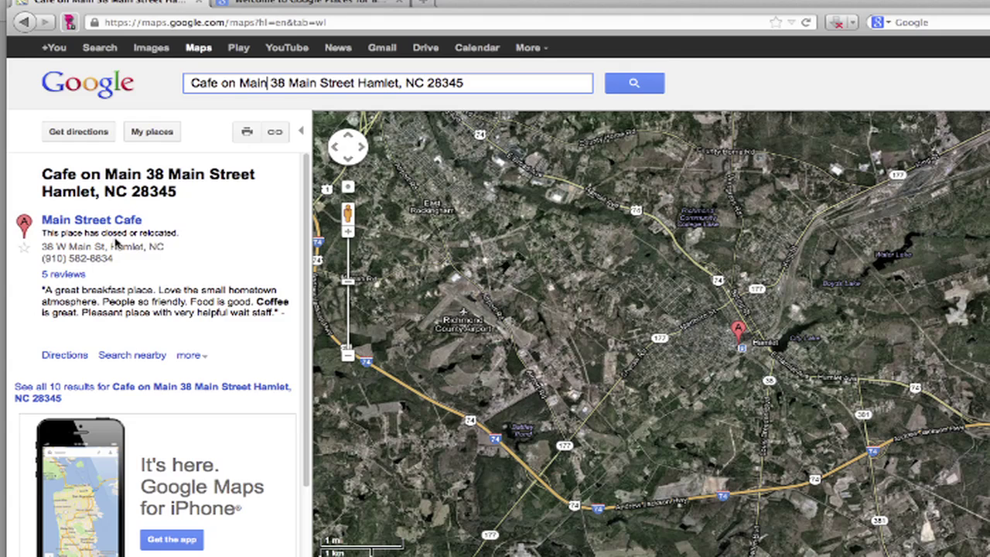
Step: Open the Main Street Cafe listing and look through its Photos and About tabs
left_click(54, 224)
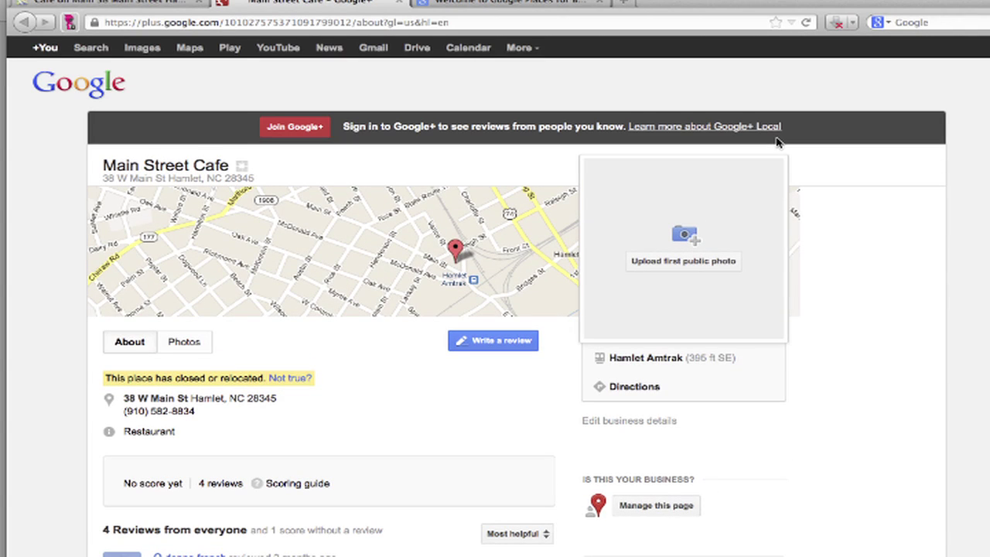
scroll(895, 247, "down", 1)
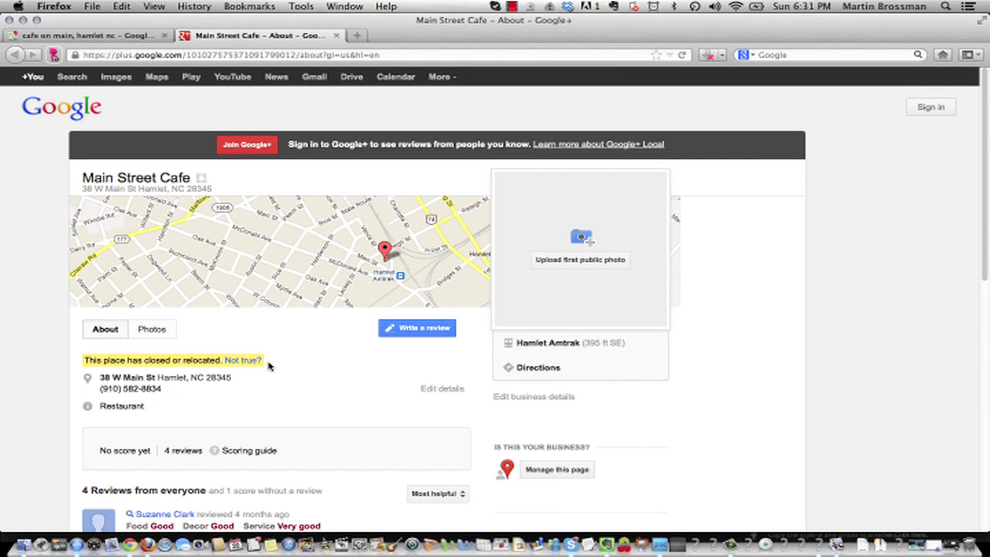
scroll(314, 395, "down", 1)
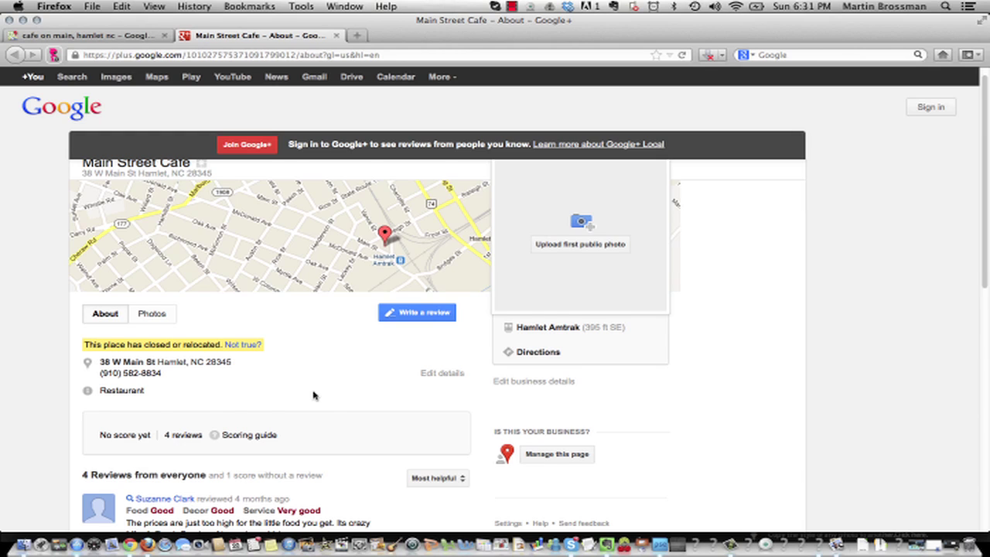
scroll(313, 395, "up", 1)
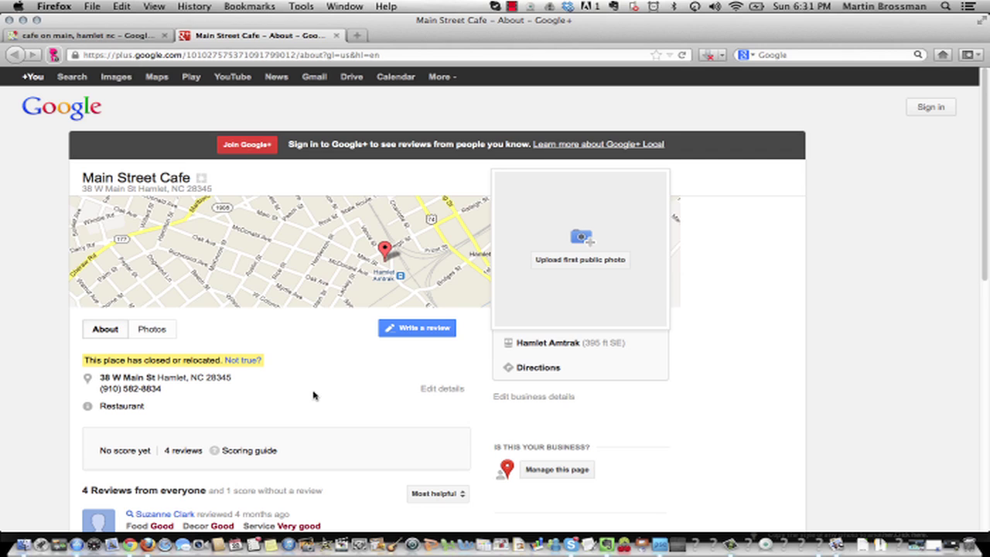
left_click(149, 330)
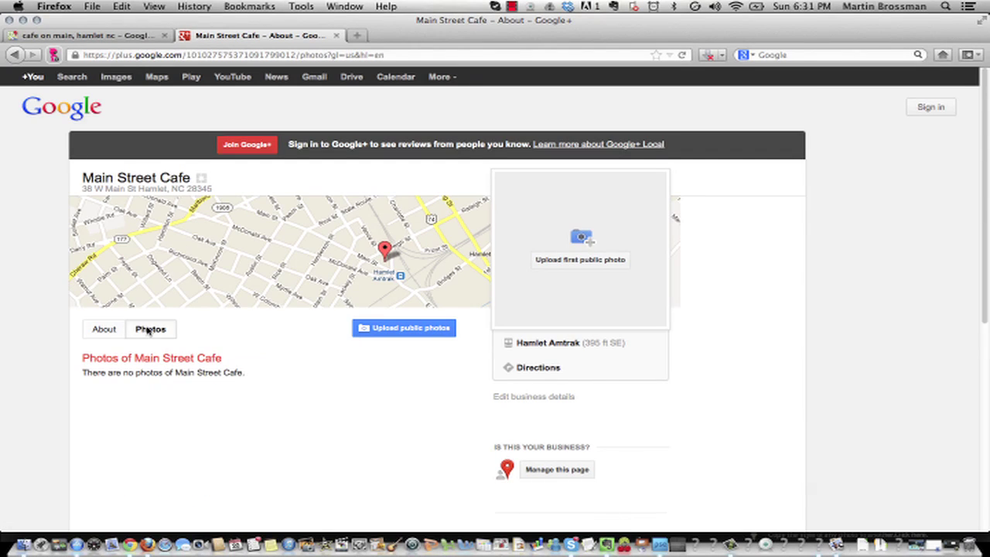
left_click(106, 330)
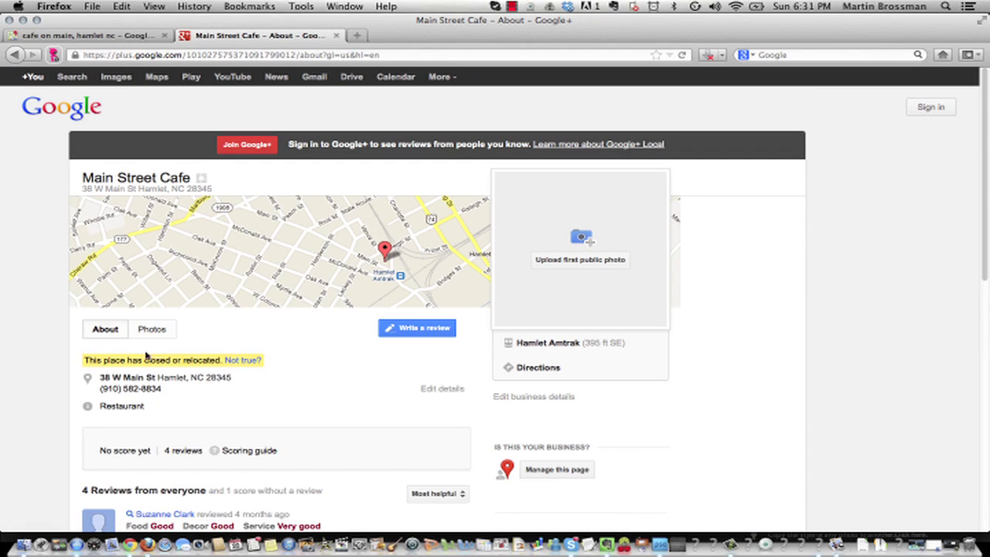
Step: Scroll through the cafe's reviews, then choose Manage this page to claim the listing
scroll(256, 406, "down", 5)
scroll(255, 406, "up", 2)
scroll(251, 410, "down", 1)
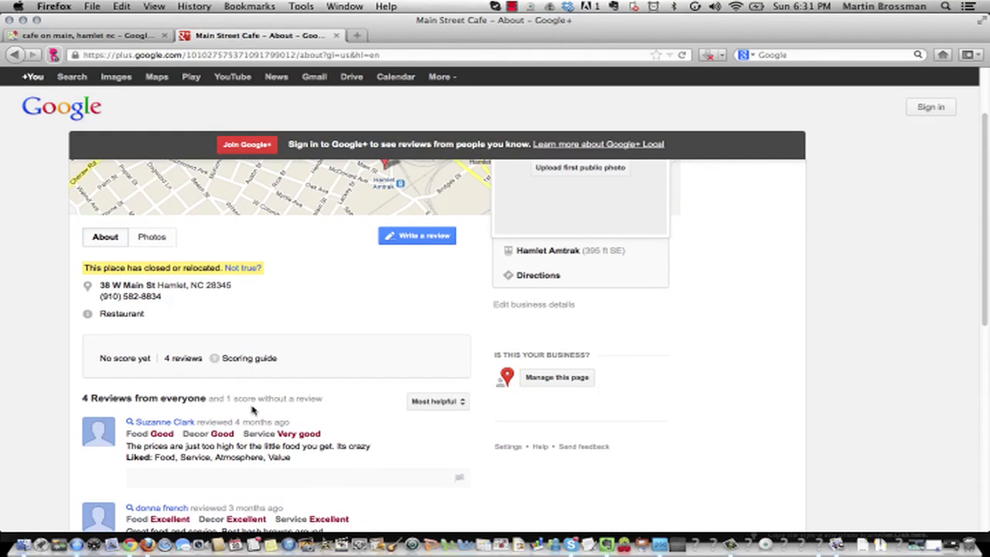
scroll(251, 410, "down", 8)
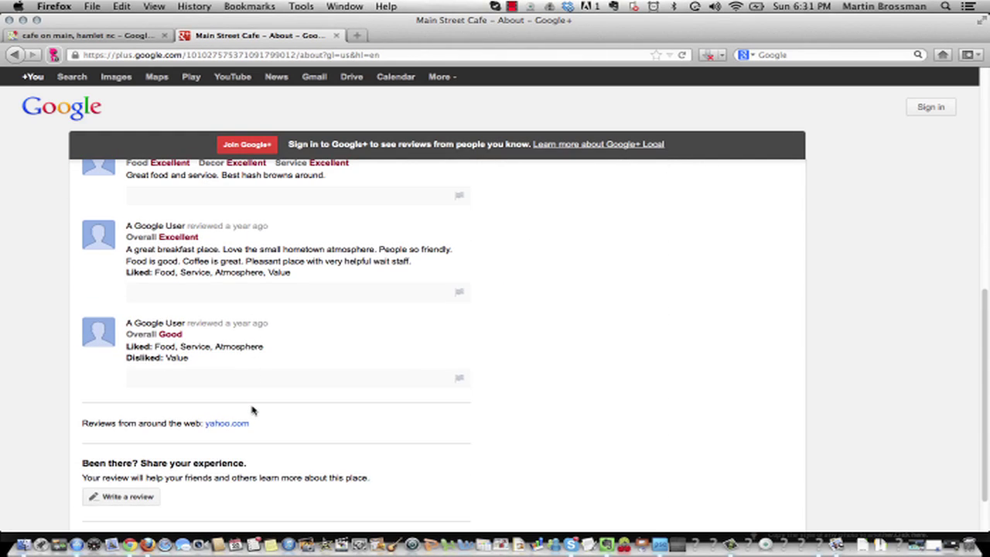
scroll(252, 410, "up", 10)
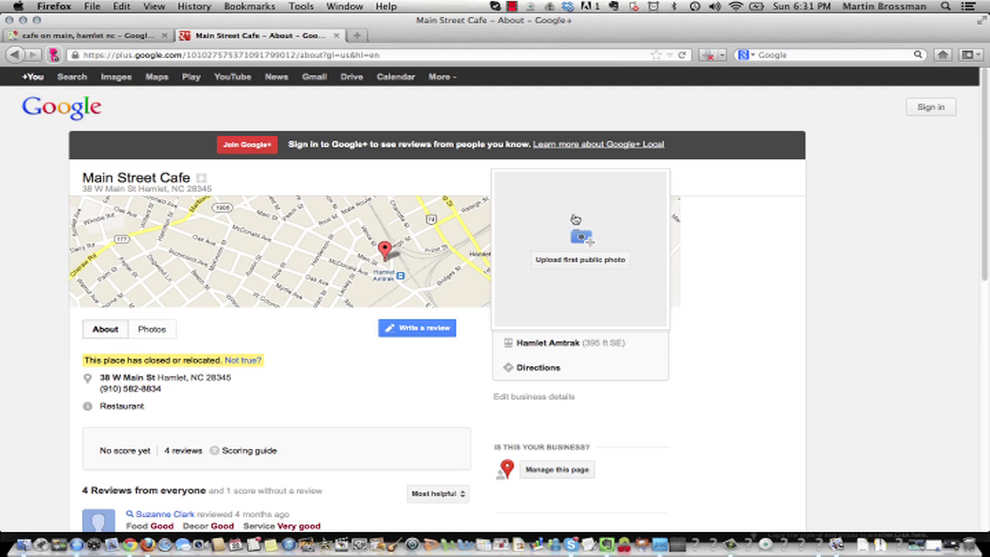
scroll(590, 305, "down", 1)
scroll(590, 304, "down", 2)
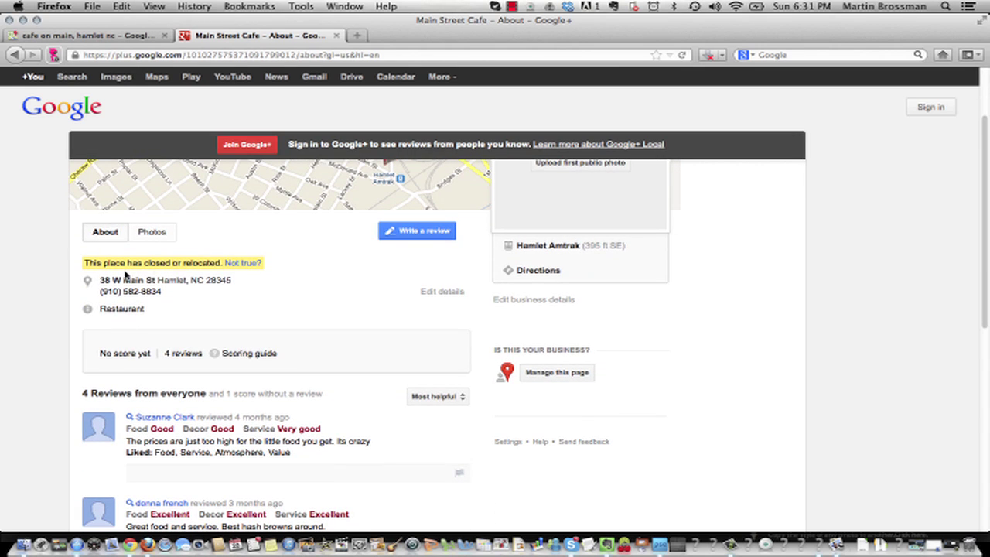
left_click(557, 374)
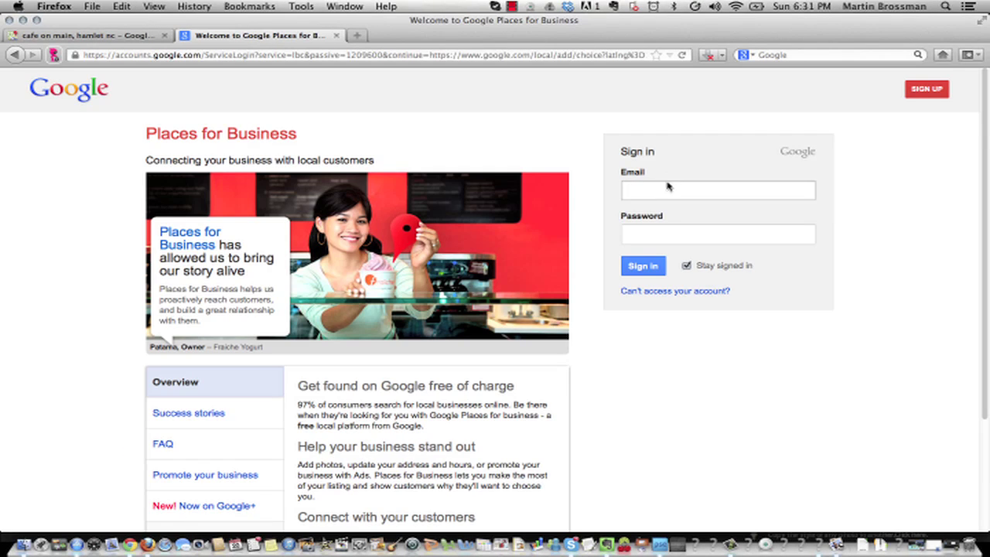
Step: Sign in with the account e-mail and password, and choose Edit my business information
left_click(661, 196)
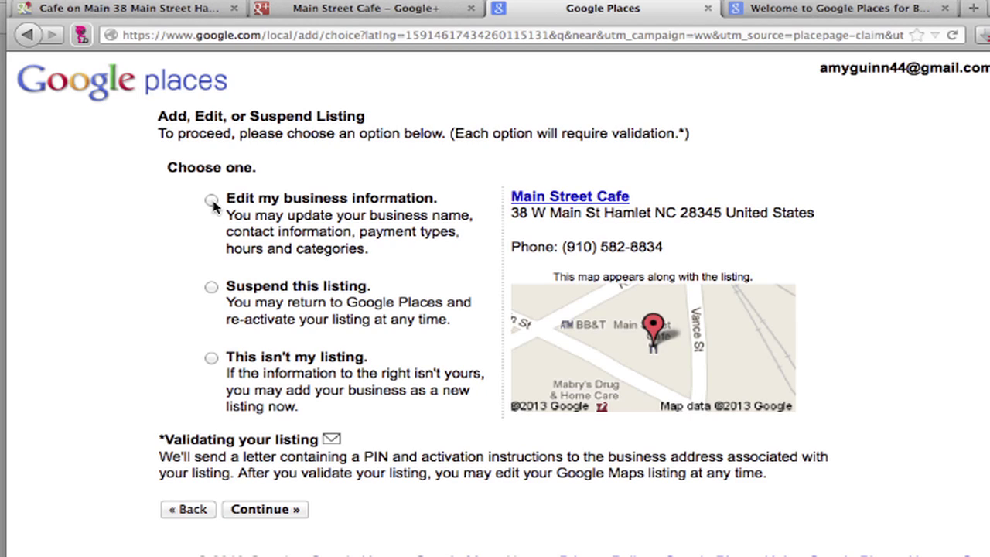
left_click(212, 200)
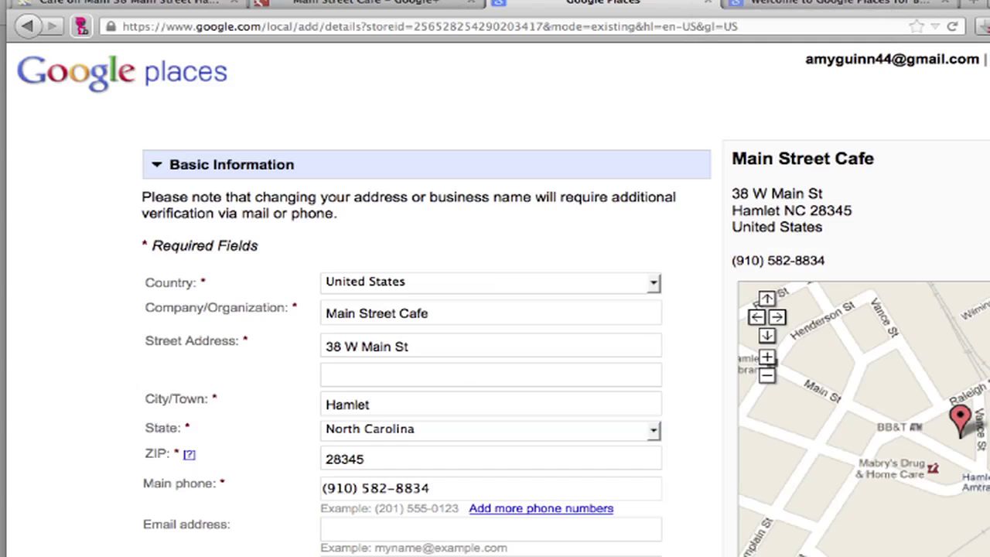
scroll(571, 382, "down", 5)
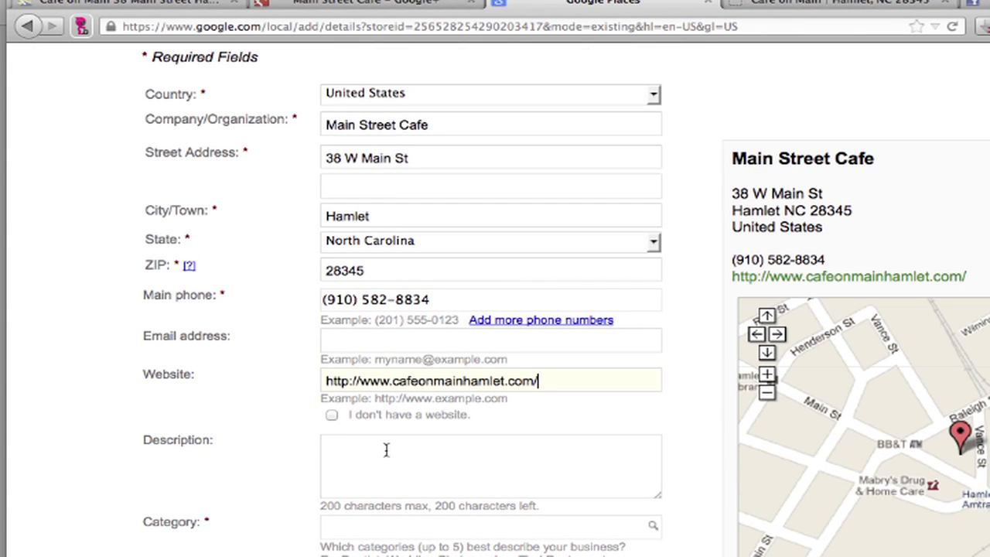
Step: Paste the family-style home cooking description with daily lunch and dinner specials into Description
left_click(386, 450)
type("A family-style restaurant serving quality home cooking at an affordable price. Located in downtown Hamlet, NC  on Main Street, Café on Main offers daily lunch and dinner specials.")
left_click(504, 544)
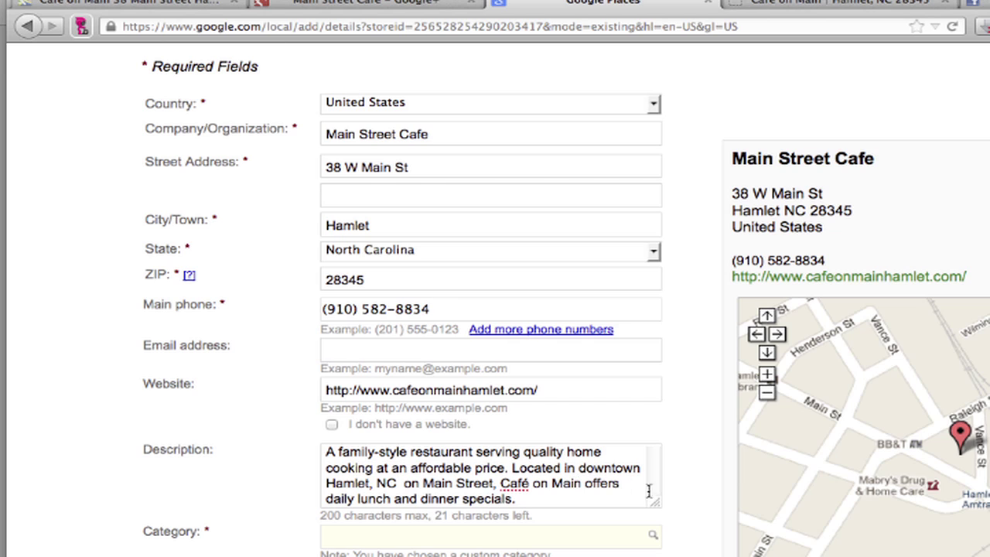
left_click(574, 502)
Step: Set the first categories to American Restaurant and Breakfast Restaurant
left_click(417, 542)
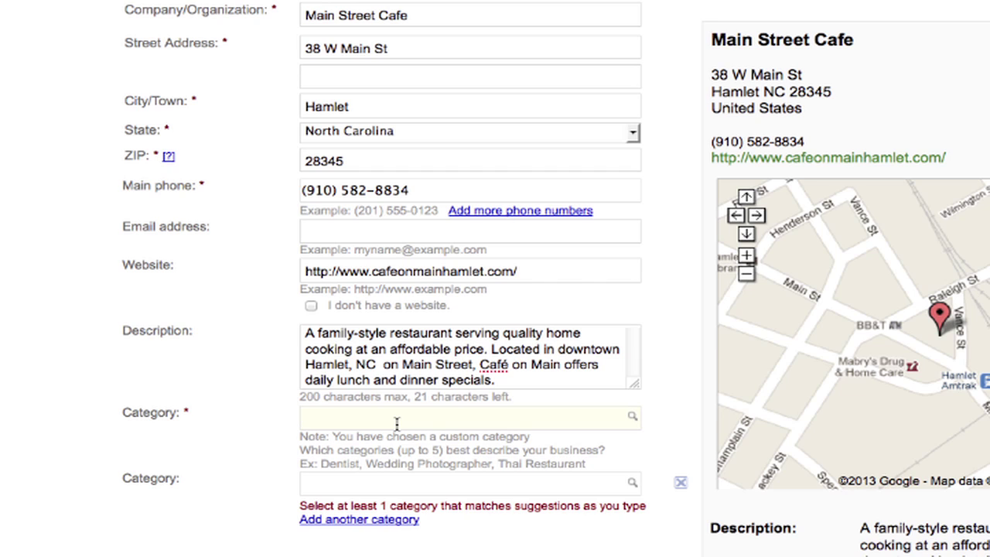
type("Rest")
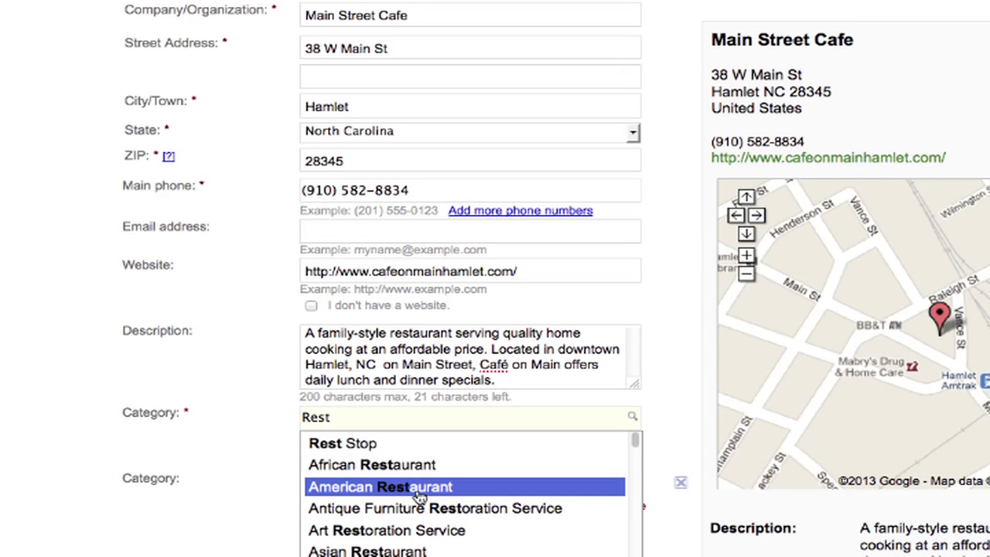
left_click(419, 487)
type("Break")
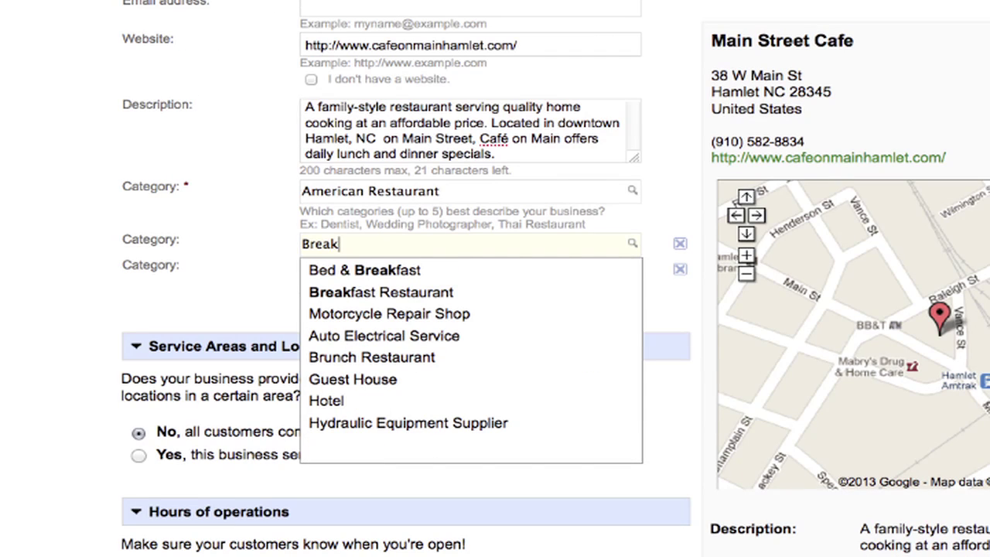
left_click(352, 293)
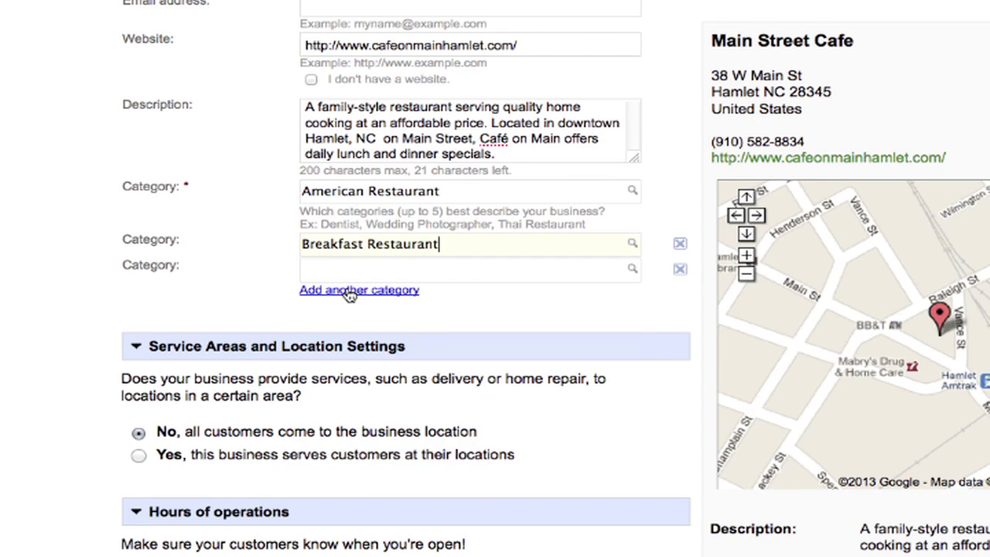
Step: Add Family, Takeout and Hamburger Restaurant as further categories
type("Family")
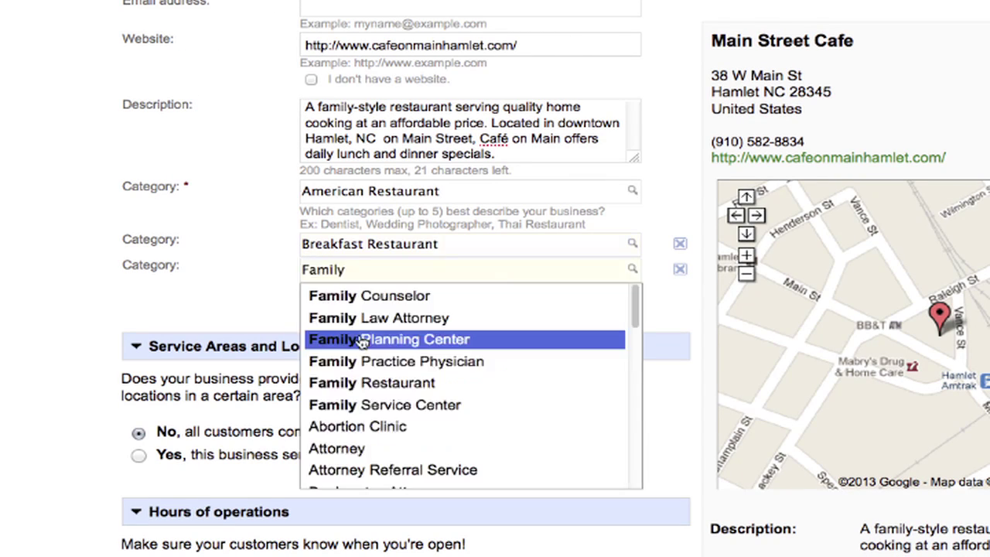
left_click(377, 383)
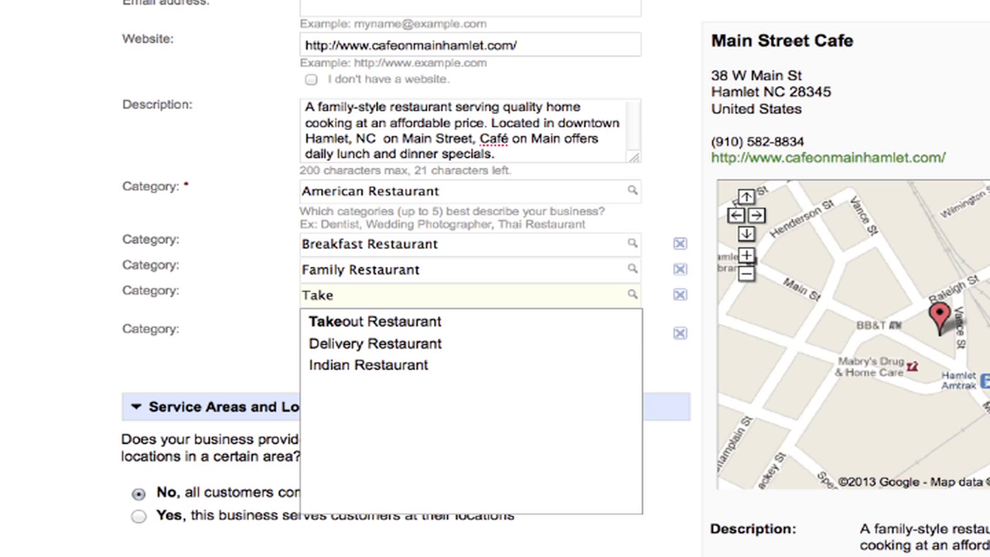
left_click(325, 328)
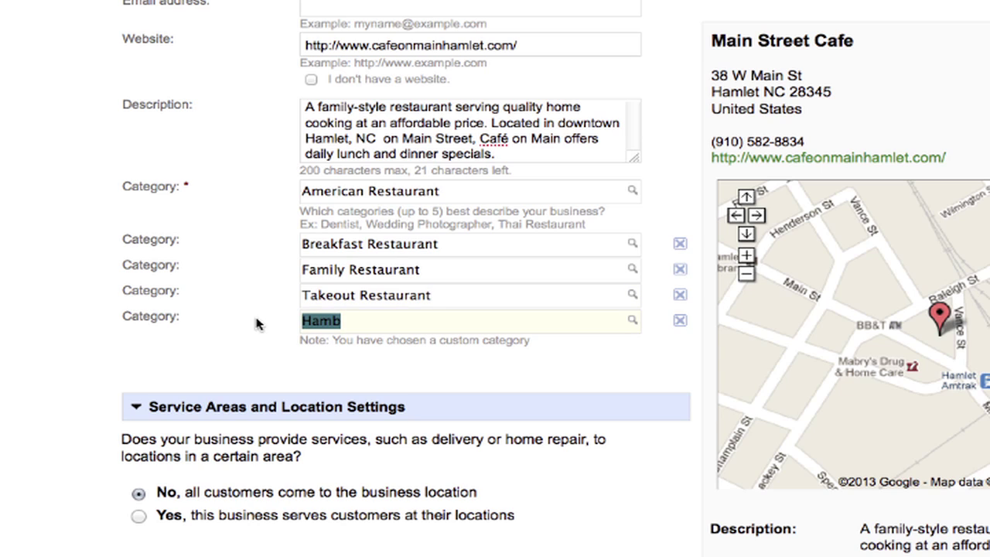
left_click(340, 352)
scroll(340, 355, "down", 1)
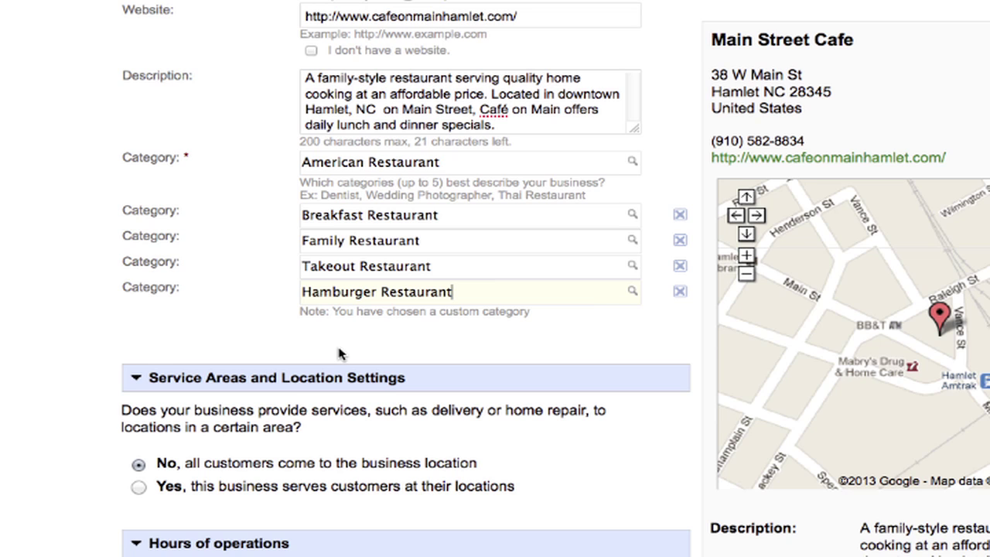
scroll(338, 353, "down", 5)
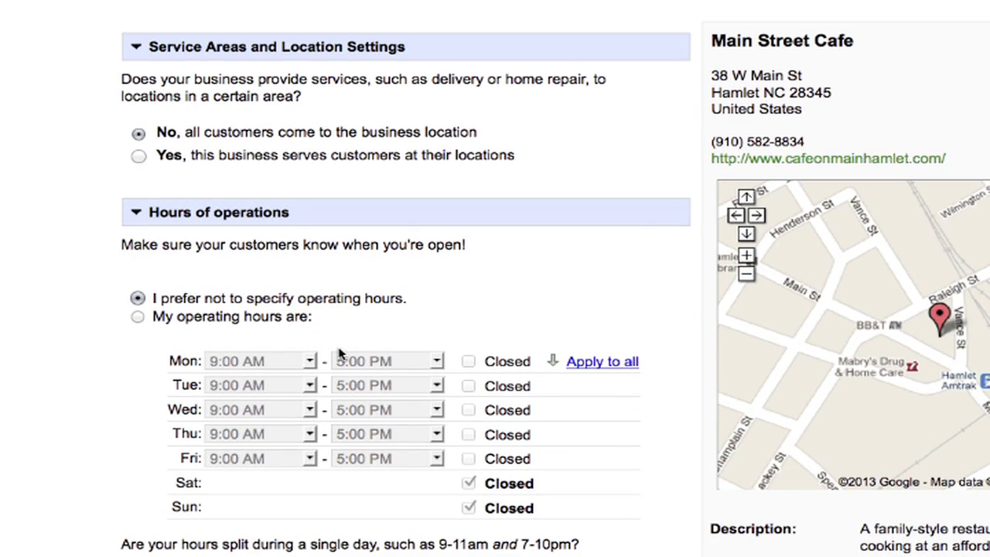
Step: Select 'My operating hours are' and tick Cash and Visa as payment options
left_click(139, 318)
scroll(309, 232, "down", 8)
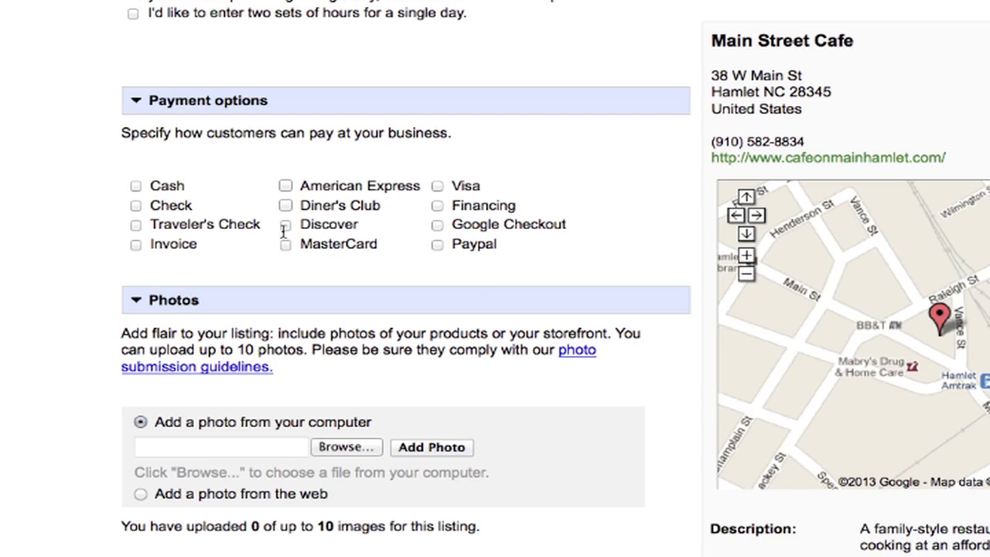
left_click(136, 187)
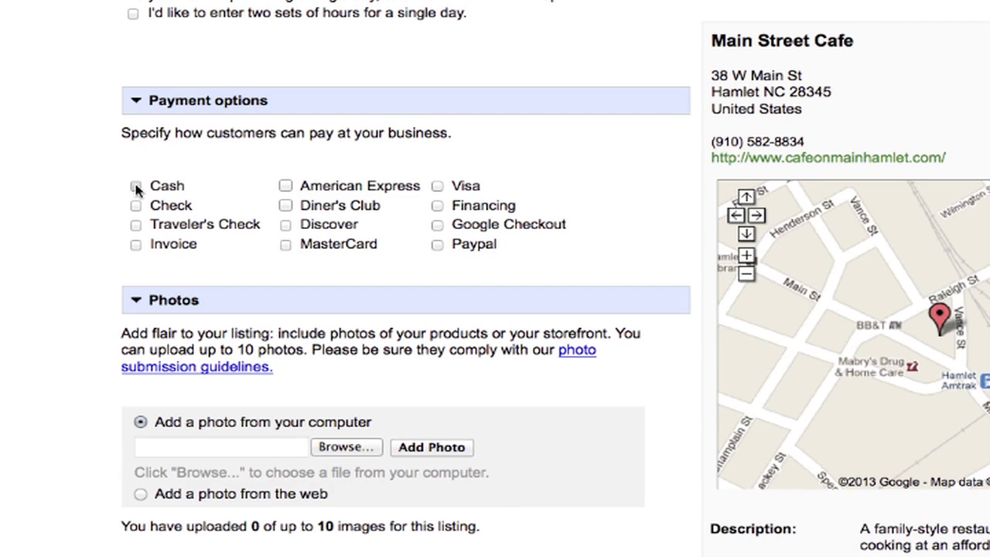
left_click(437, 186)
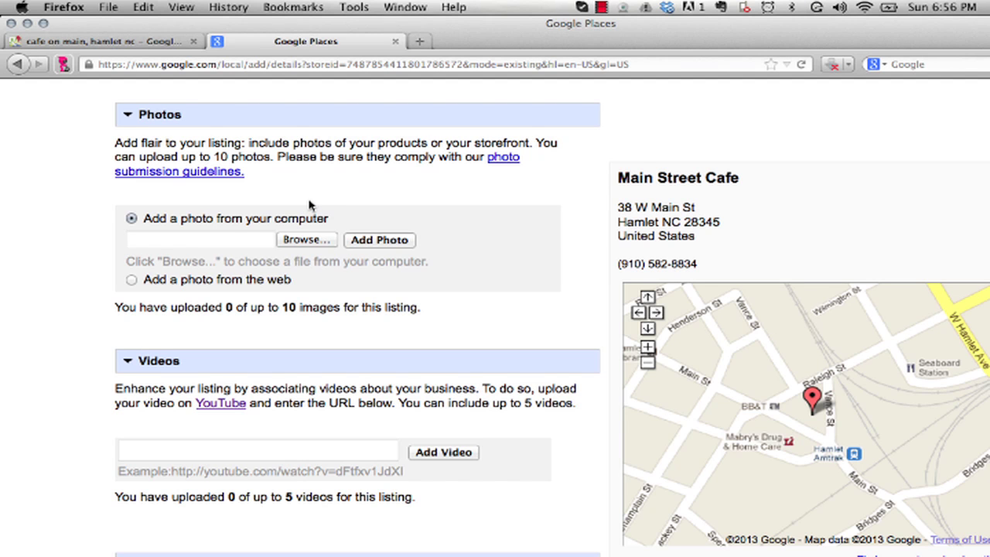
Step: Upload Cafe on Main-web2.jpg as the listing's photo
left_click(304, 243)
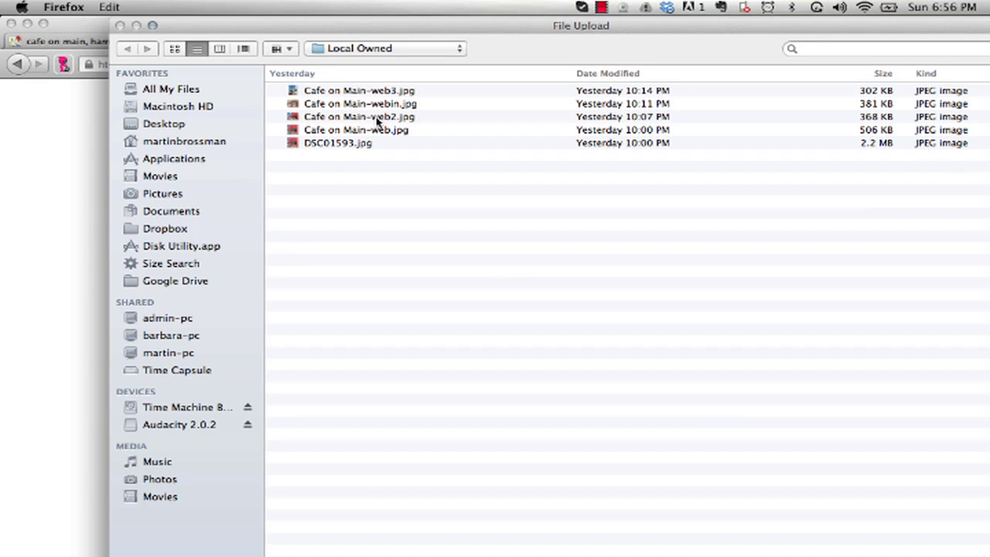
left_click(377, 118)
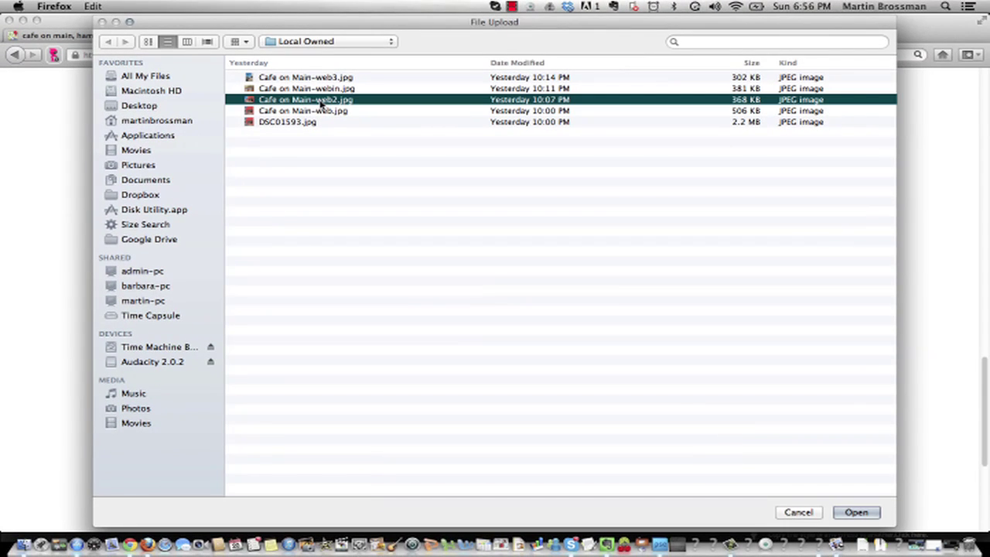
left_click(872, 513)
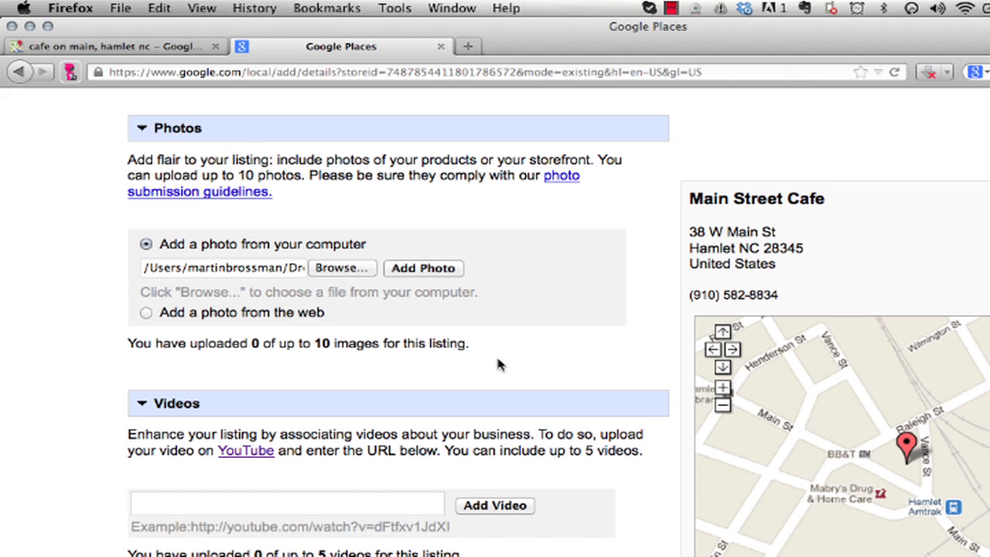
left_click(431, 271)
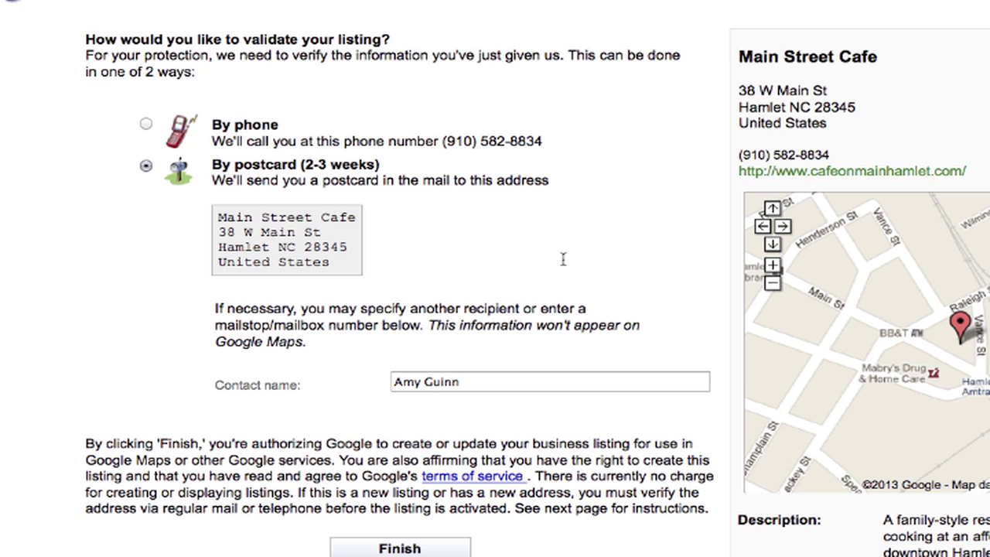
Step: Scroll down the validation page toward the postcard and contact name options
scroll(554, 341, "down", 3)
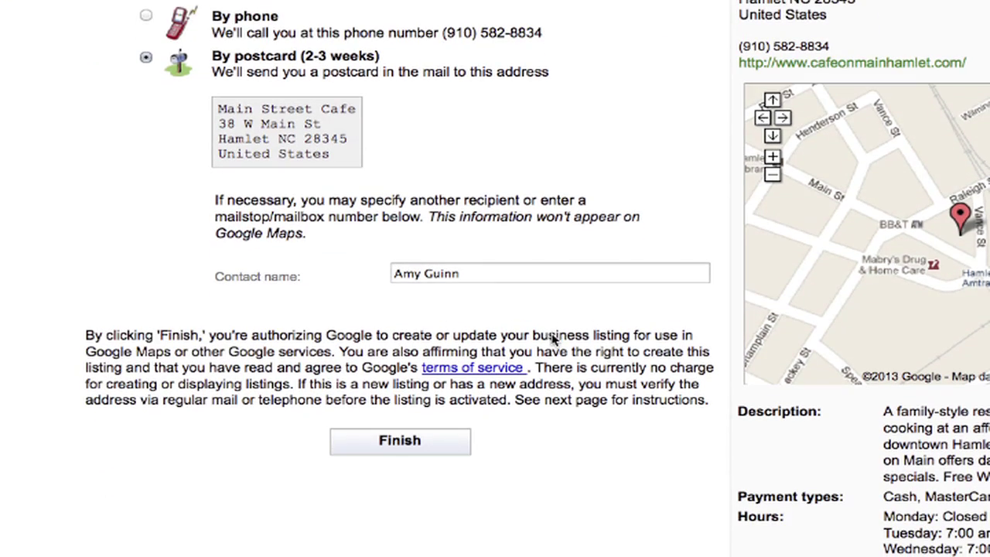
Step: Submit the listing for postcard PIN verification and read the letter confirmation page
left_click(416, 440)
scroll(500, 397, "down", 1)
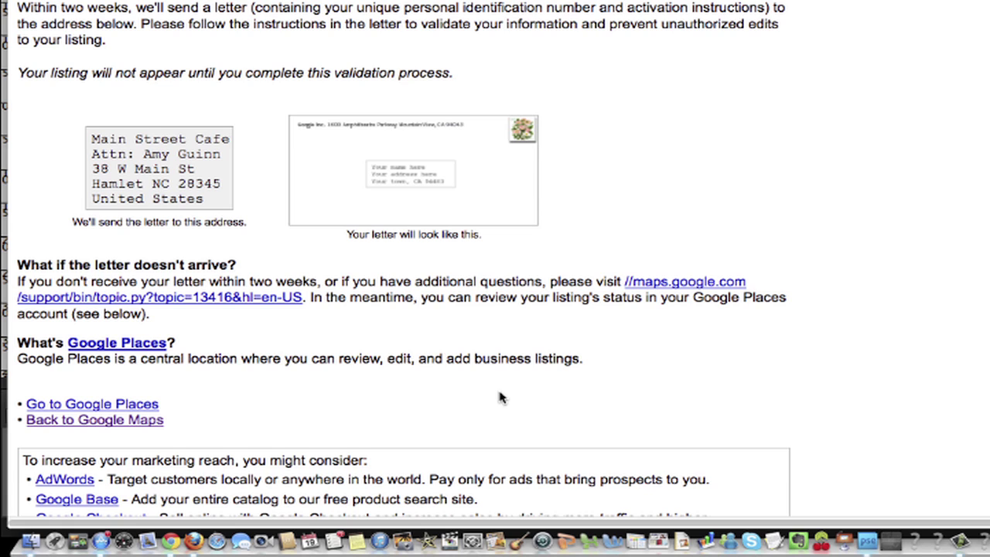
scroll(500, 397, "down", 2)
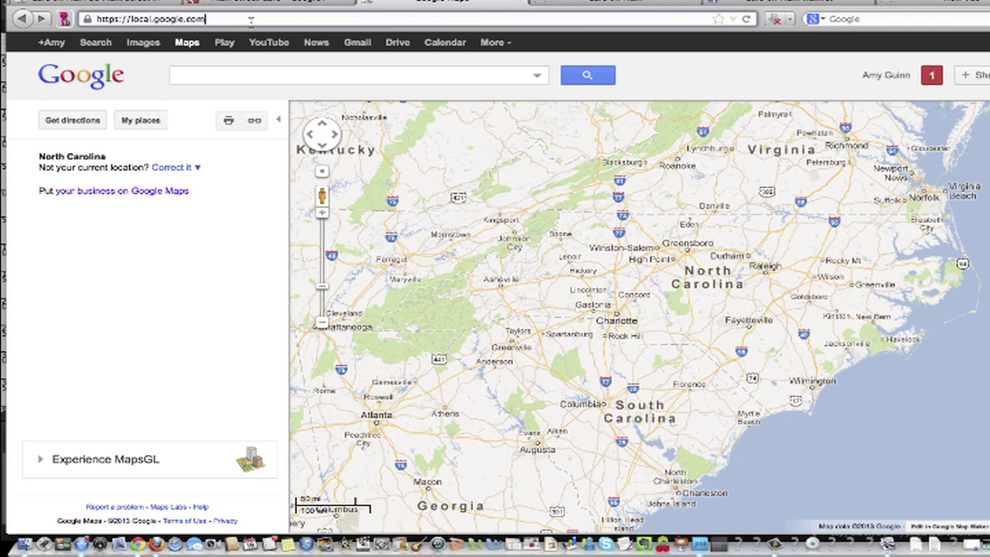
Step: Open Main Street Cafe's dashboard, showing it as Needs Action, and focus the Enter your PIN field
left_click(155, 195)
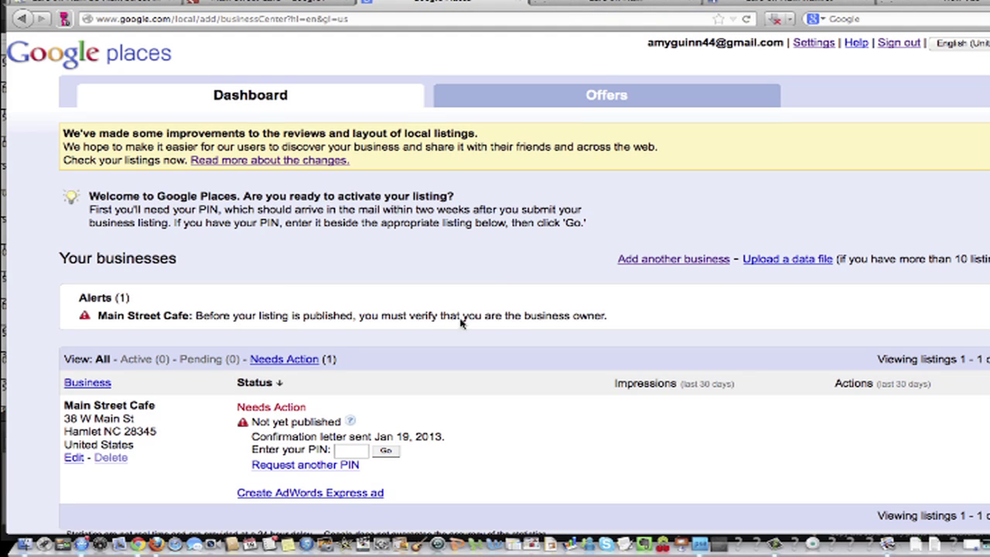
scroll(461, 320, "down", 3)
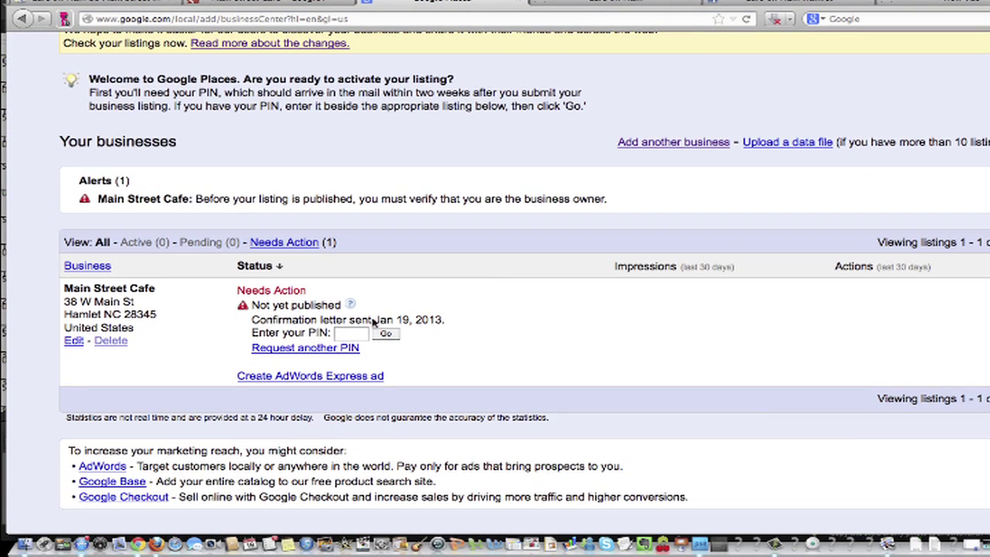
left_click(341, 334)
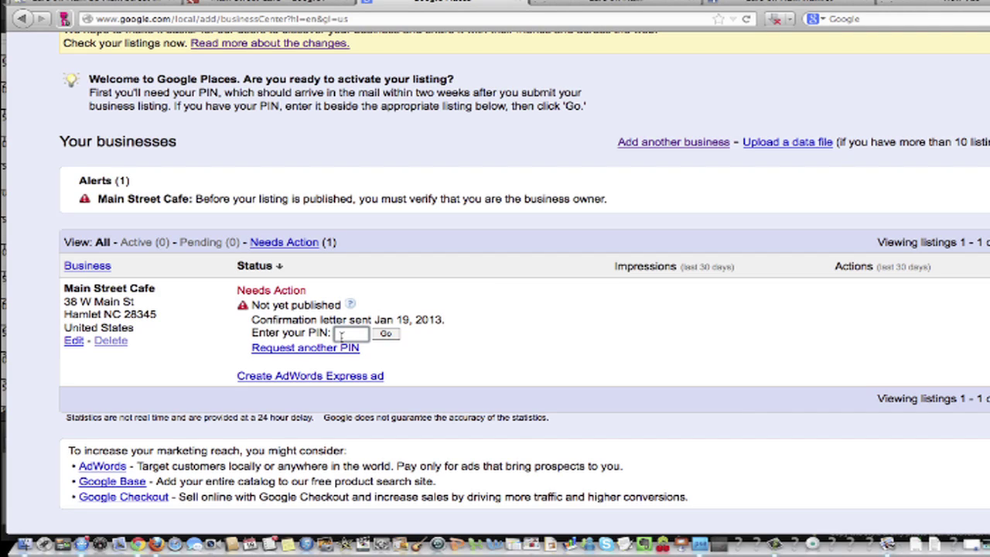